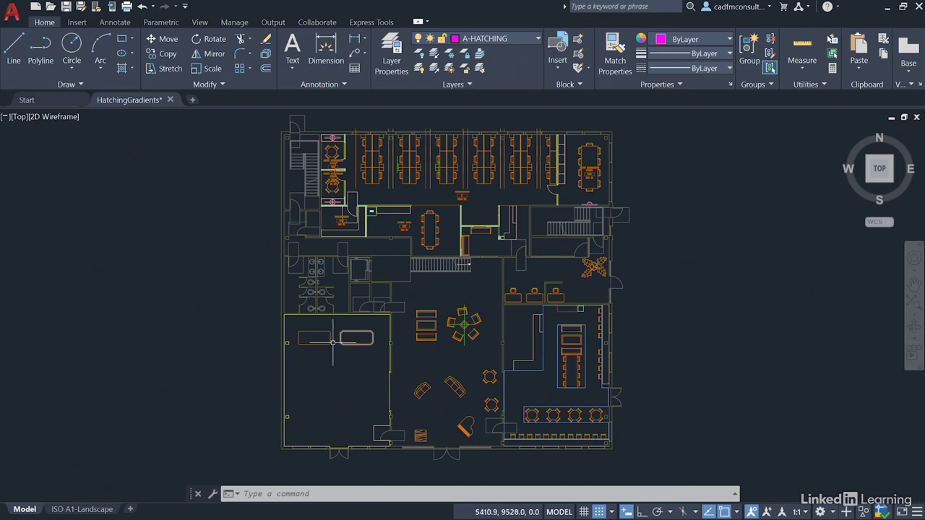
Zoom and pan until the rounded and chamfered conference tables fill the drawing area
{"action": "scroll", "coordinate": [336, 336], "scroll_direction": "up", "scroll_amount": 8}
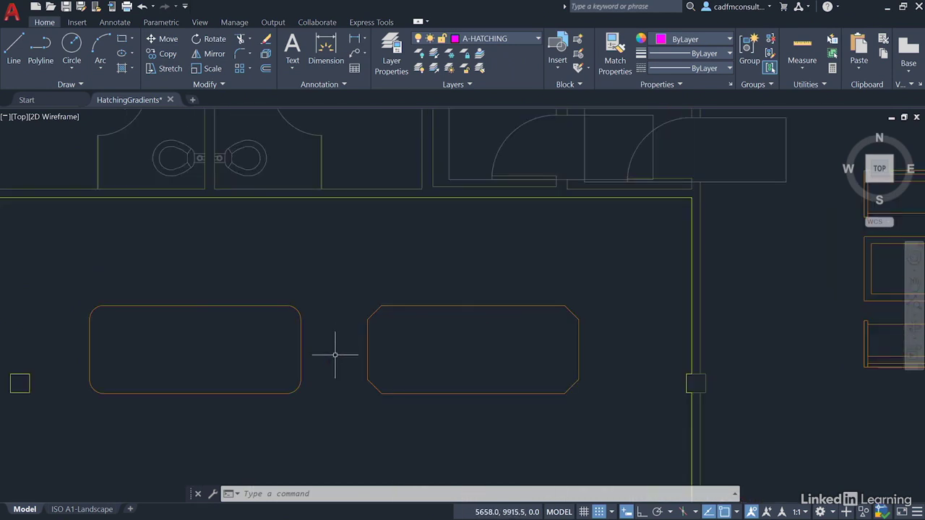
{"action": "mouse_move", "coordinate": [336, 338]}
{"action": "middle_mouse_down"}
{"action": "mouse_move", "coordinate": [343, 343]}
{"action": "mouse_move", "coordinate": [430, 279]}
{"action": "mouse_move", "coordinate": [428, 318]}
{"action": "mouse_move", "coordinate": [435, 301]}
{"action": "mouse_move", "coordinate": [470, 298]}
{"action": "middle_mouse_up"}
{"action": "scroll", "coordinate": [428, 315], "scroll_direction": "up", "scroll_amount": 2}
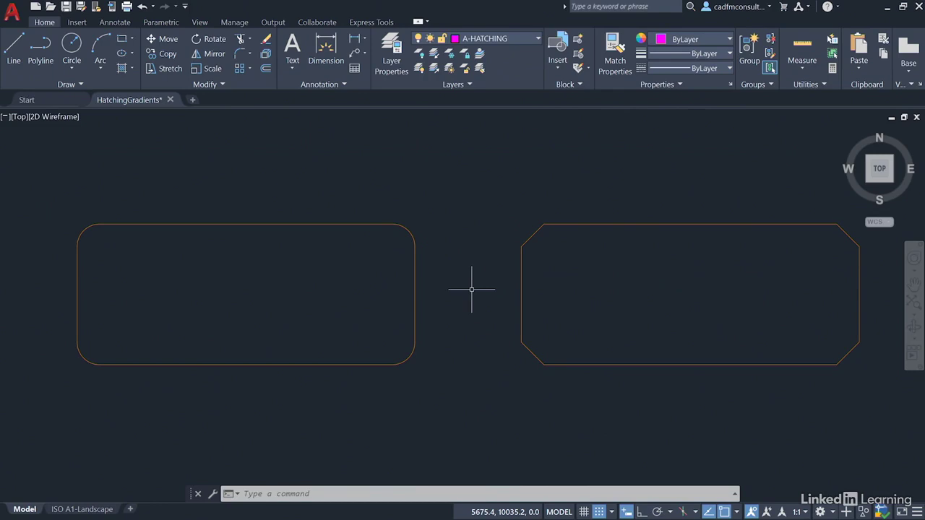
{"action": "left_click", "coordinate": [539, 39]}
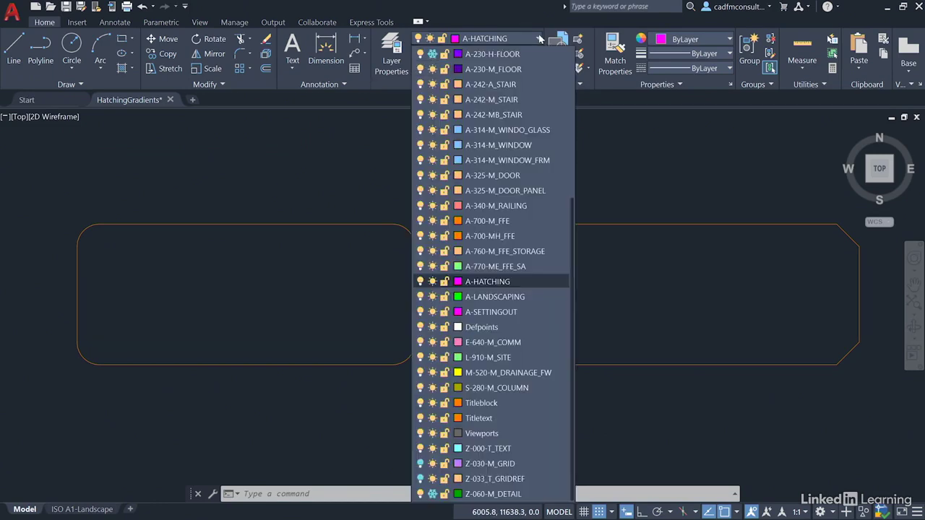
{"action": "left_click", "coordinate": [490, 282]}
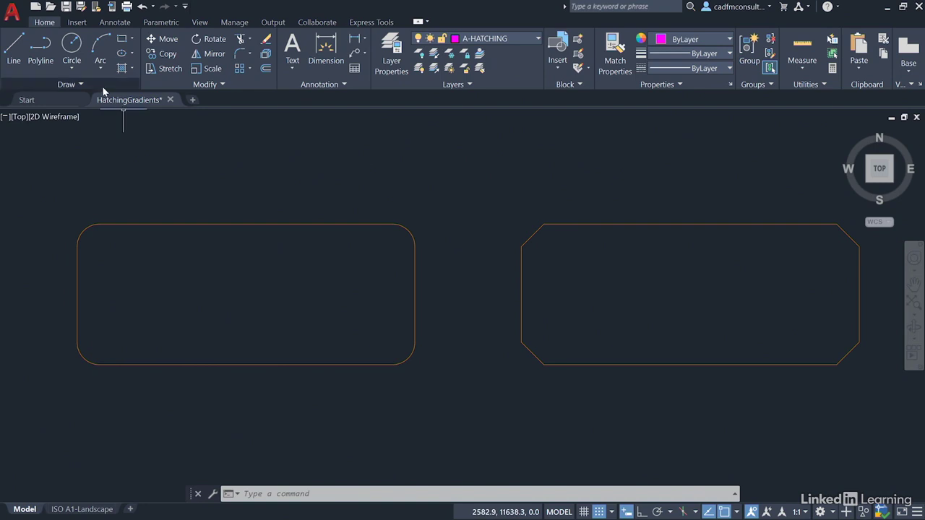
Start the Hatch command from the Draw panel's hatch flyout
{"action": "left_click", "coordinate": [132, 70]}
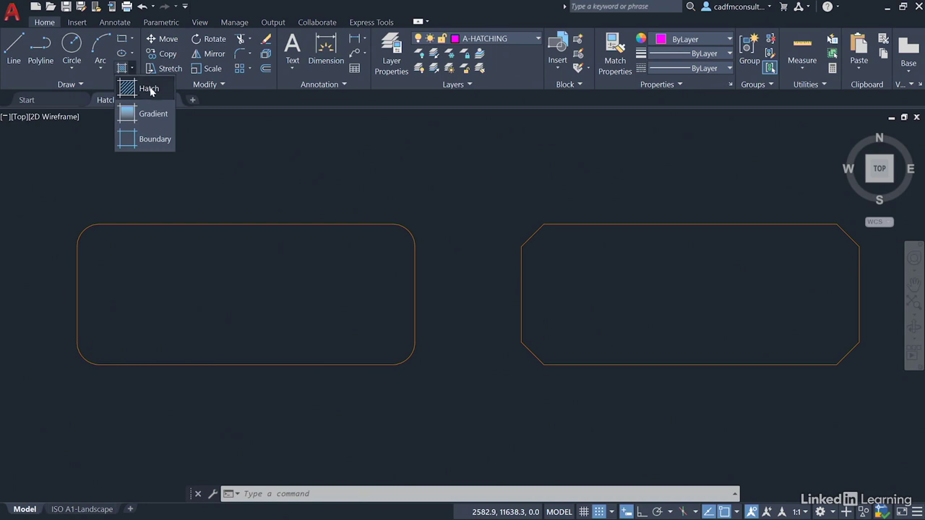
{"action": "left_click", "coordinate": [150, 89]}
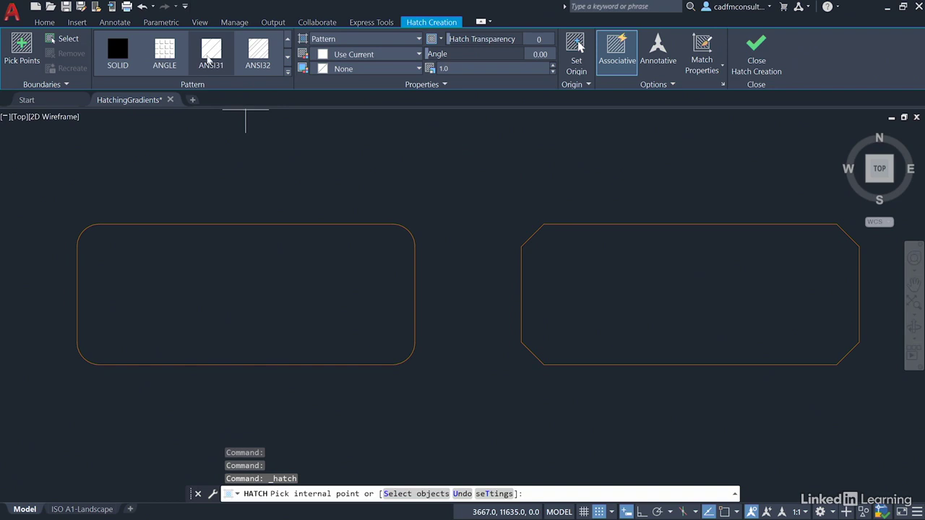
{"action": "left_click", "coordinate": [288, 60]}
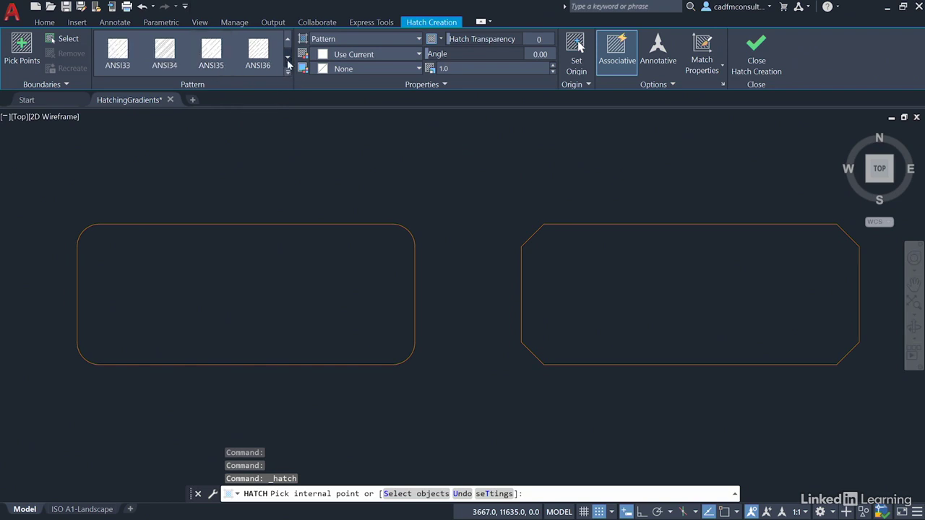
{"action": "left_click", "coordinate": [288, 60]}
{"action": "left_click", "coordinate": [288, 59]}
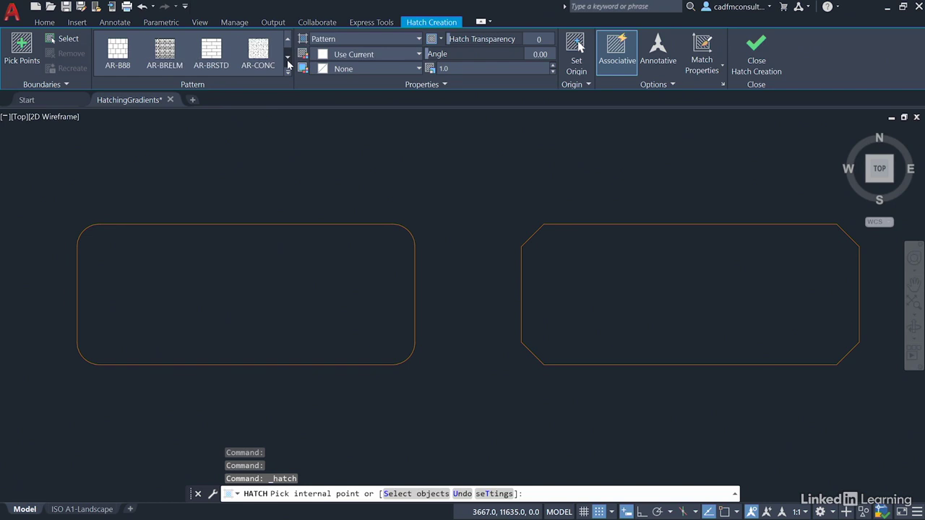
{"action": "left_click", "coordinate": [288, 60]}
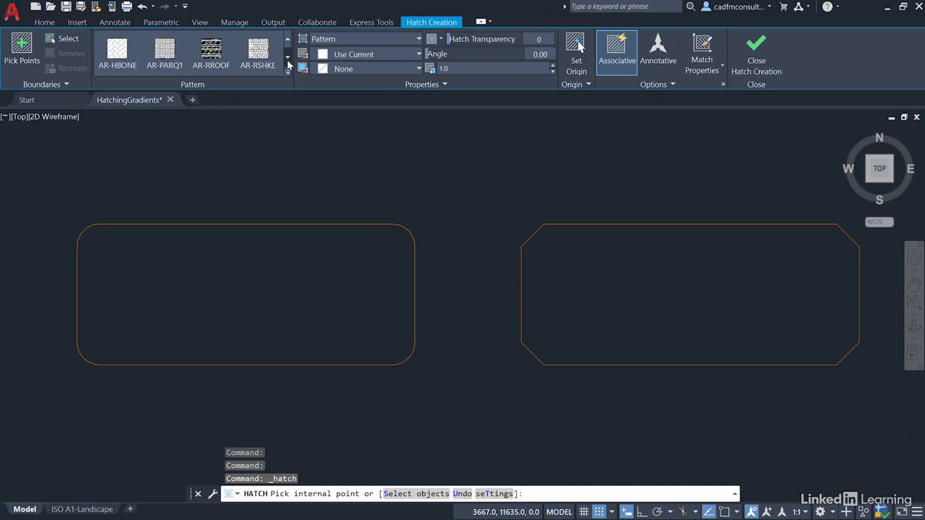
{"action": "left_click", "coordinate": [288, 59]}
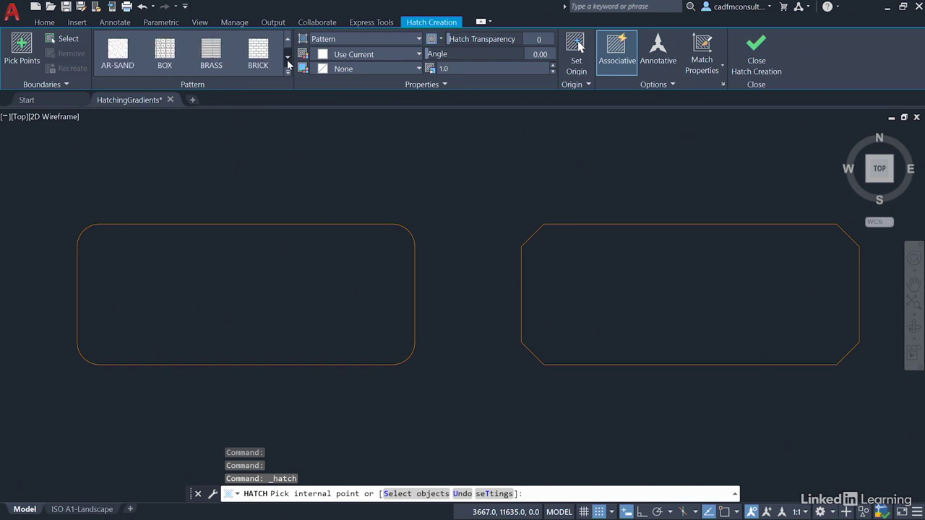
{"action": "left_click", "coordinate": [288, 59]}
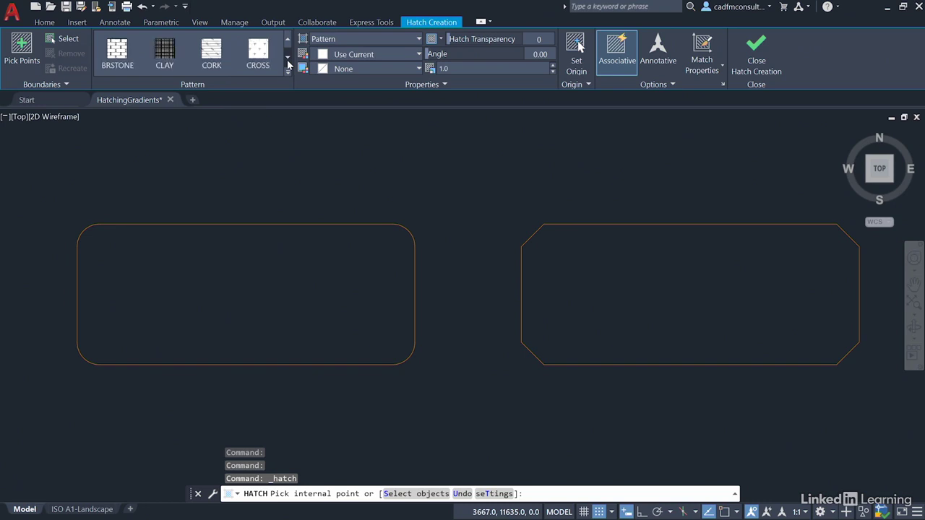
{"action": "left_click", "coordinate": [288, 59]}
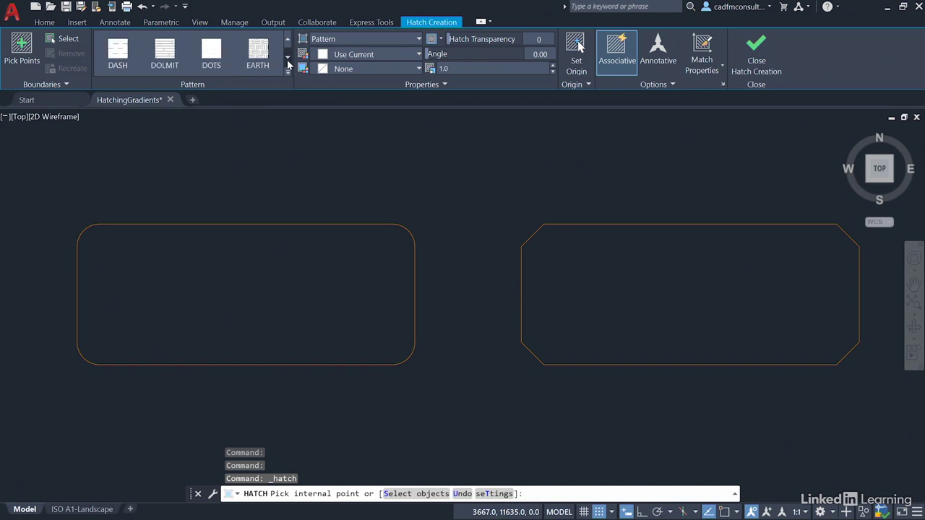
{"action": "left_click", "coordinate": [288, 60]}
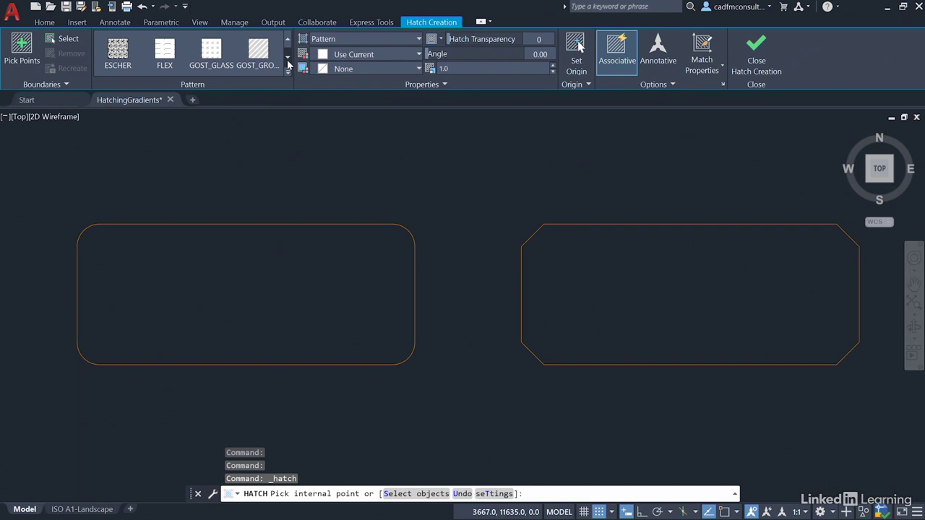
{"action": "left_click", "coordinate": [287, 60]}
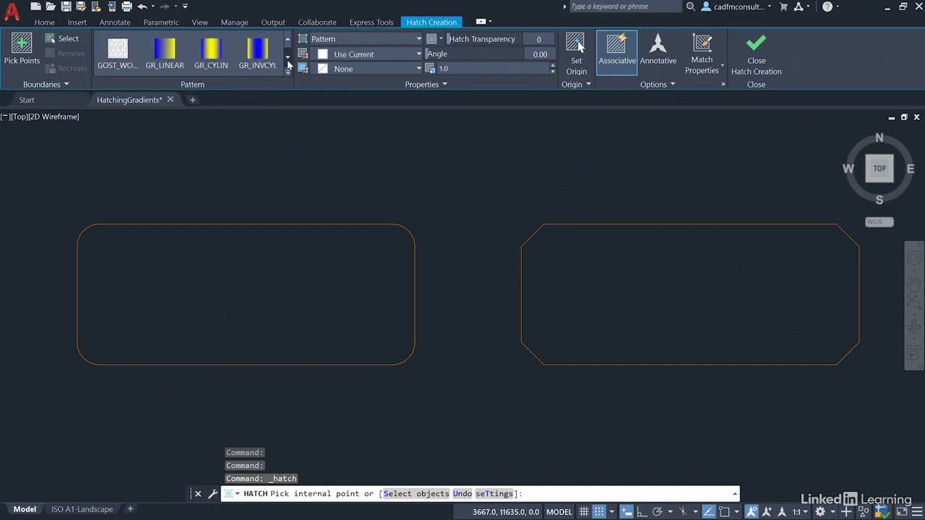
{"action": "left_click", "coordinate": [287, 59]}
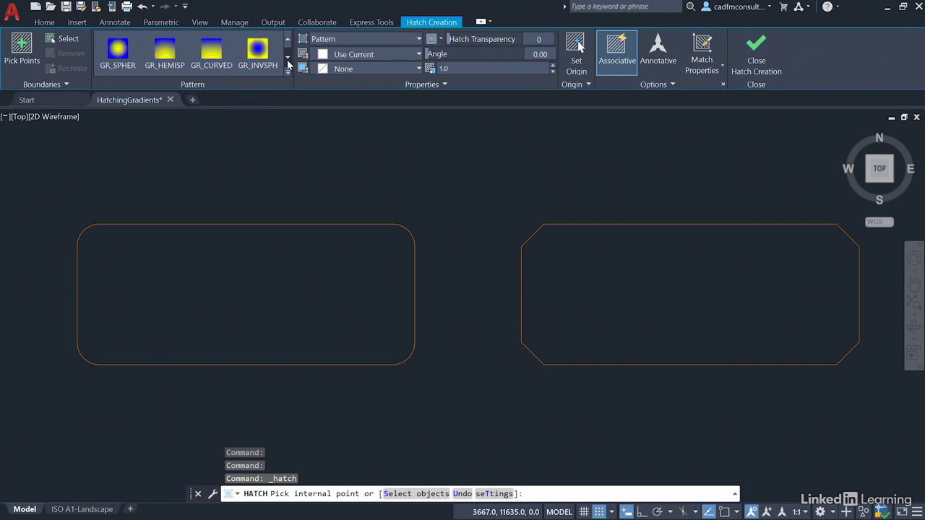
{"action": "left_click", "coordinate": [288, 59]}
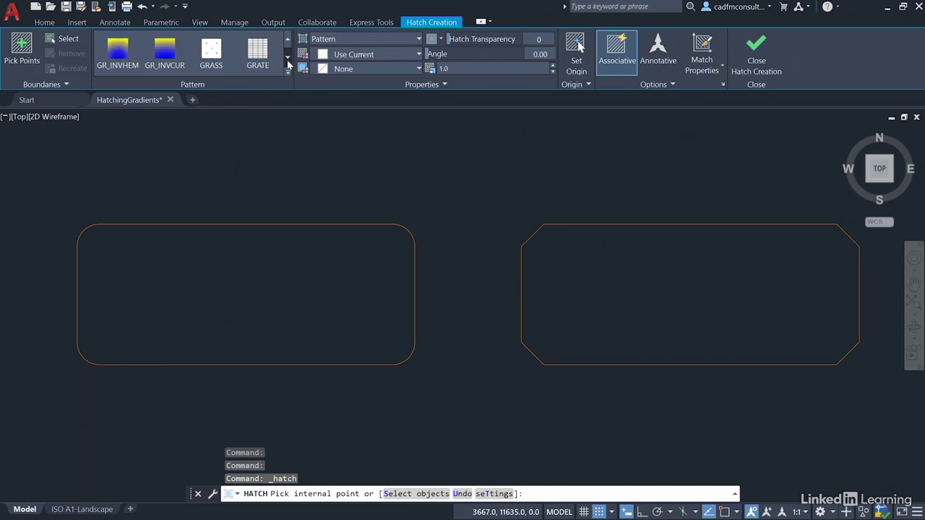
{"action": "left_click", "coordinate": [288, 59]}
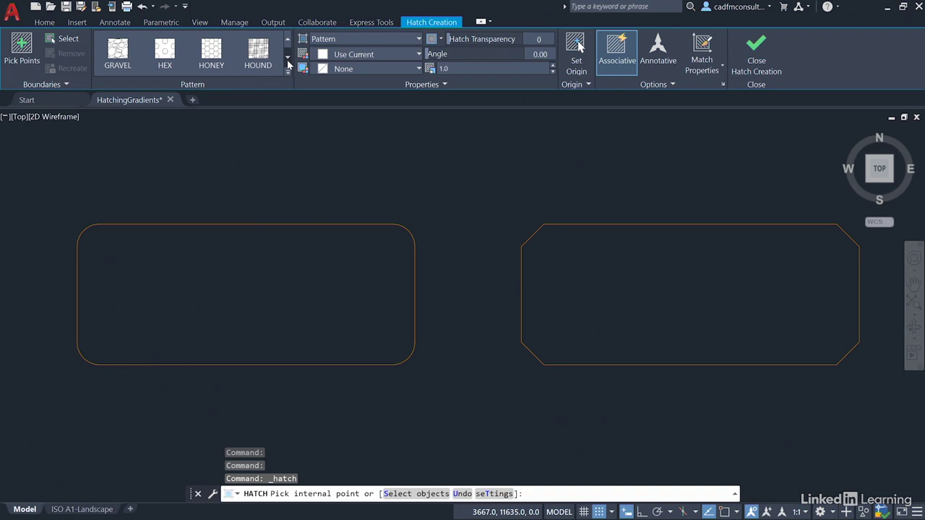
{"action": "left_click", "coordinate": [288, 59]}
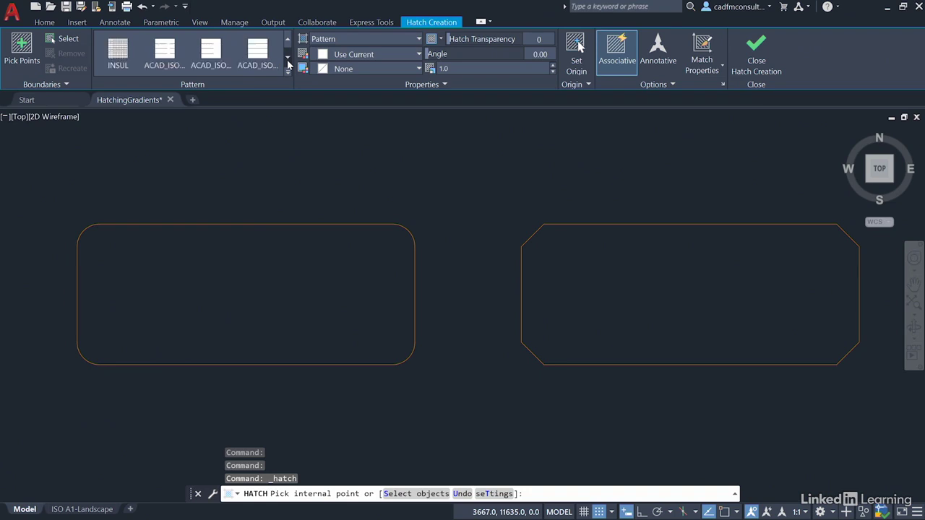
{"action": "left_click", "coordinate": [287, 60]}
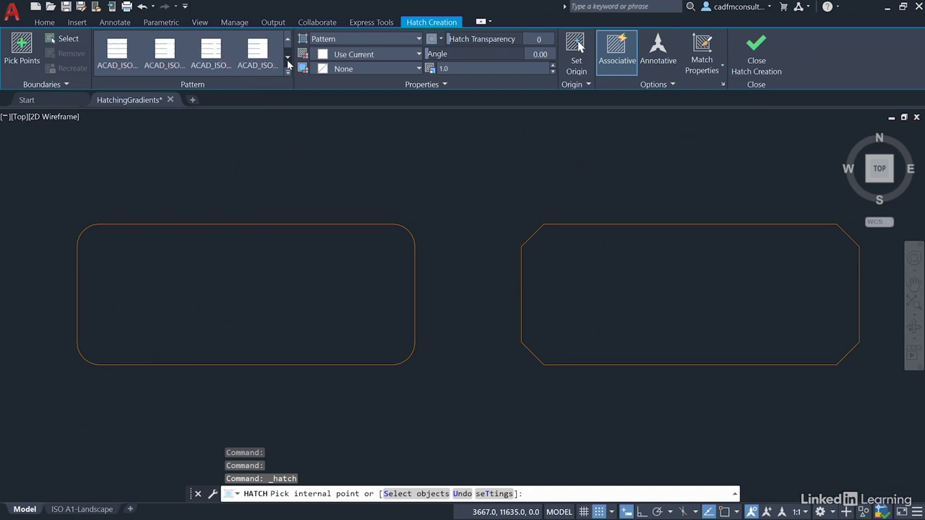
{"action": "left_click", "coordinate": [288, 60]}
{"action": "left_click", "coordinate": [288, 59]}
{"action": "left_click", "coordinate": [287, 59]}
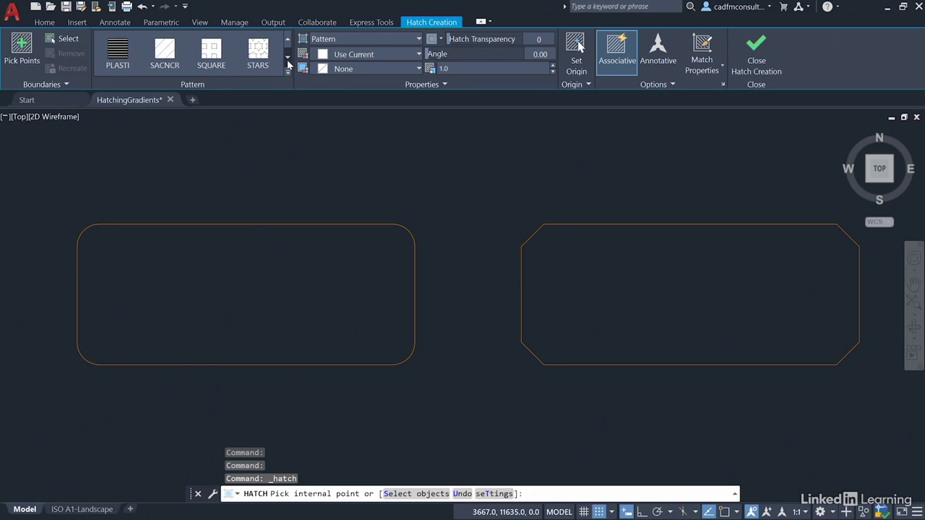
{"action": "left_click", "coordinate": [287, 59]}
{"action": "left_click", "coordinate": [288, 60]}
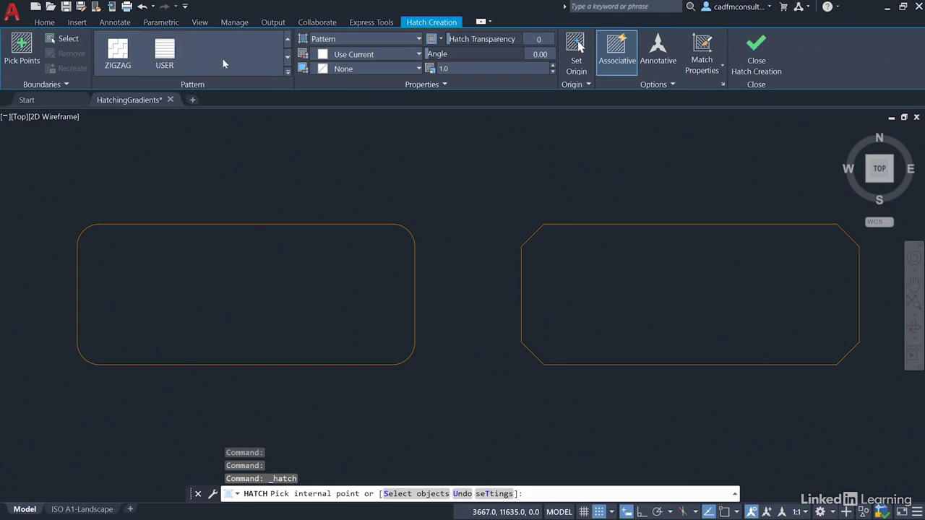
{"action": "left_click", "coordinate": [288, 40]}
{"action": "left_click", "coordinate": [288, 40]}
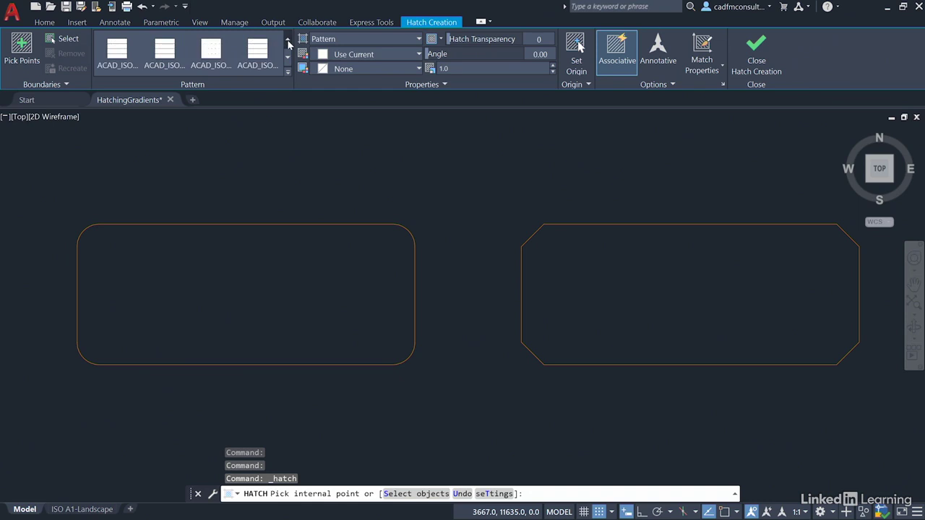
{"action": "left_click", "coordinate": [288, 41]}
{"action": "left_click", "coordinate": [287, 41]}
{"action": "left_click", "coordinate": [287, 42]}
{"action": "left_click", "coordinate": [288, 41]}
{"action": "left_click", "coordinate": [287, 41]}
{"action": "left_click", "coordinate": [288, 42]}
{"action": "left_click", "coordinate": [288, 41]}
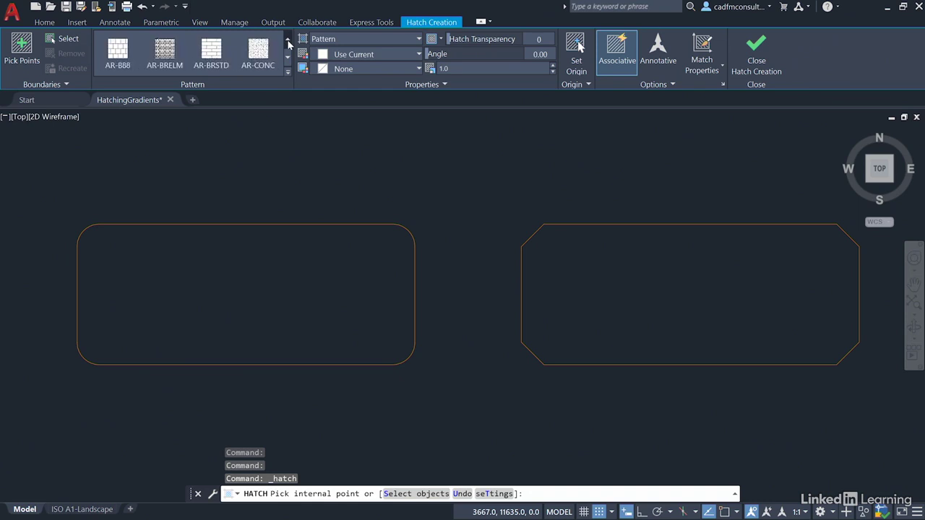
{"action": "left_click", "coordinate": [288, 41]}
{"action": "left_click", "coordinate": [288, 42]}
{"action": "left_click", "coordinate": [288, 41]}
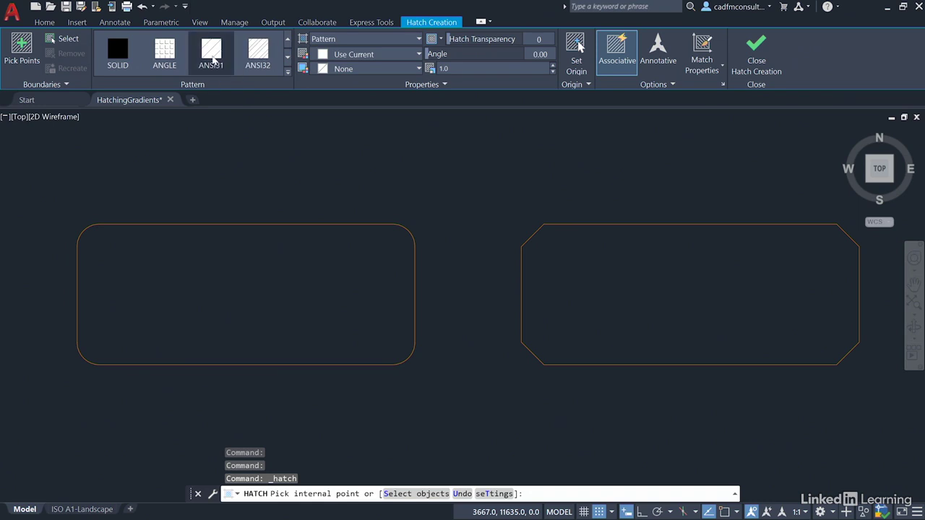
Pick ANSI31 from the hatch Pattern gallery
{"action": "left_click", "coordinate": [214, 60]}
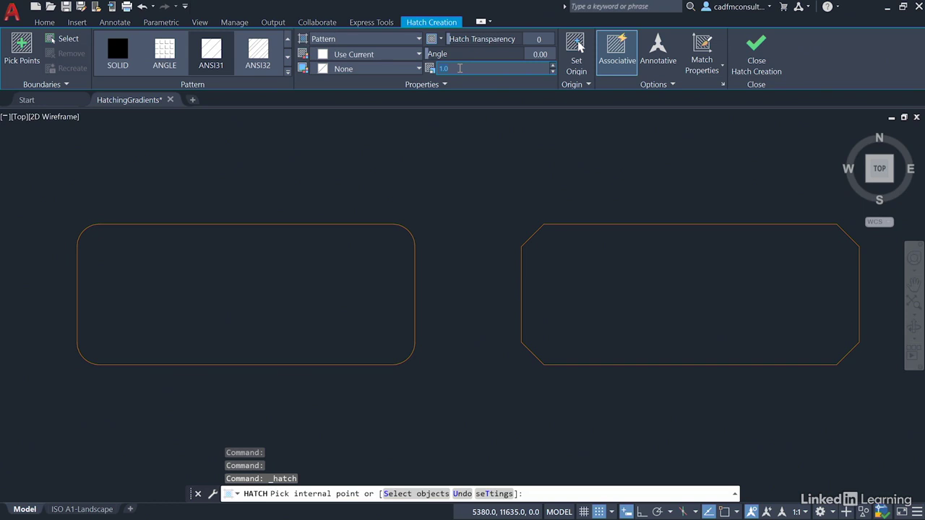
Enter 500 as the hatch pattern scale
{"action": "type", "text": "500"}
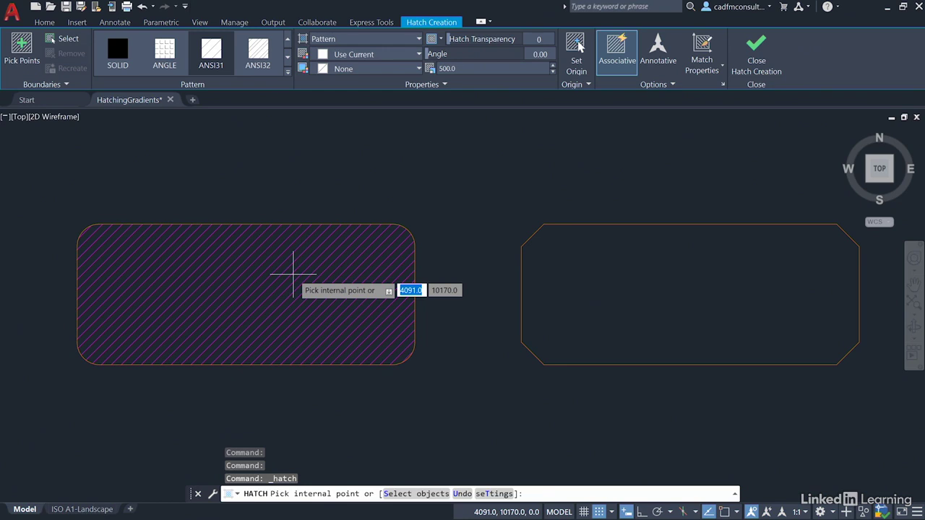
Pick a point inside the left rounded table to place the ANSI31 hatch
{"action": "left_click", "coordinate": [267, 275]}
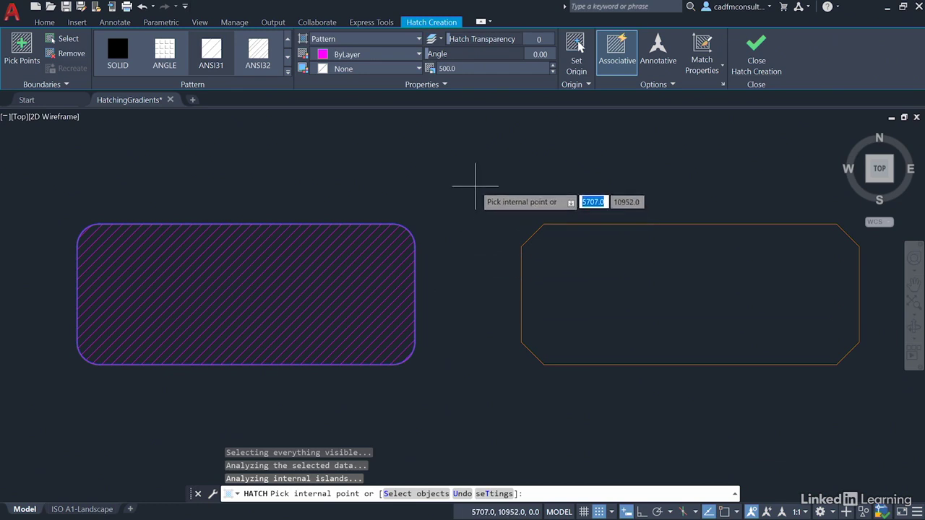
Close Hatch Creation, leaving the left table hatched and the right table empty
{"action": "left_click", "coordinate": [757, 73]}
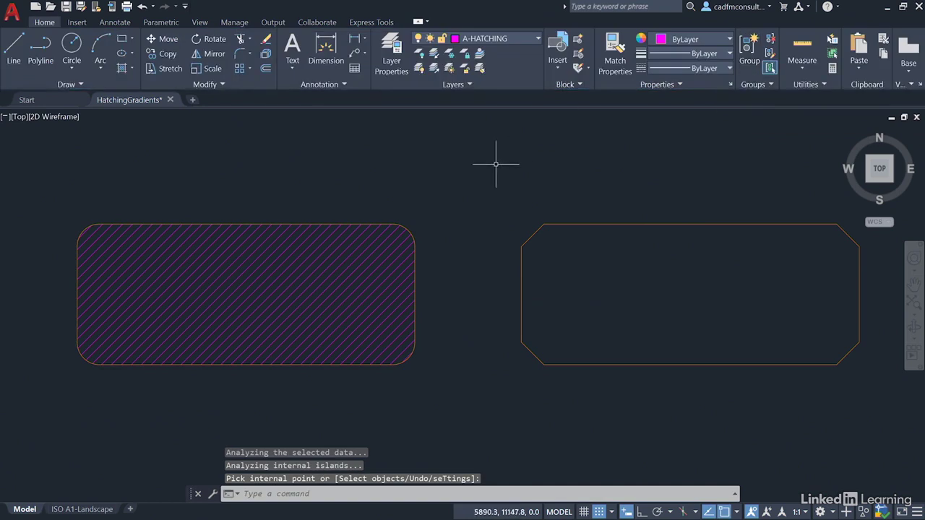